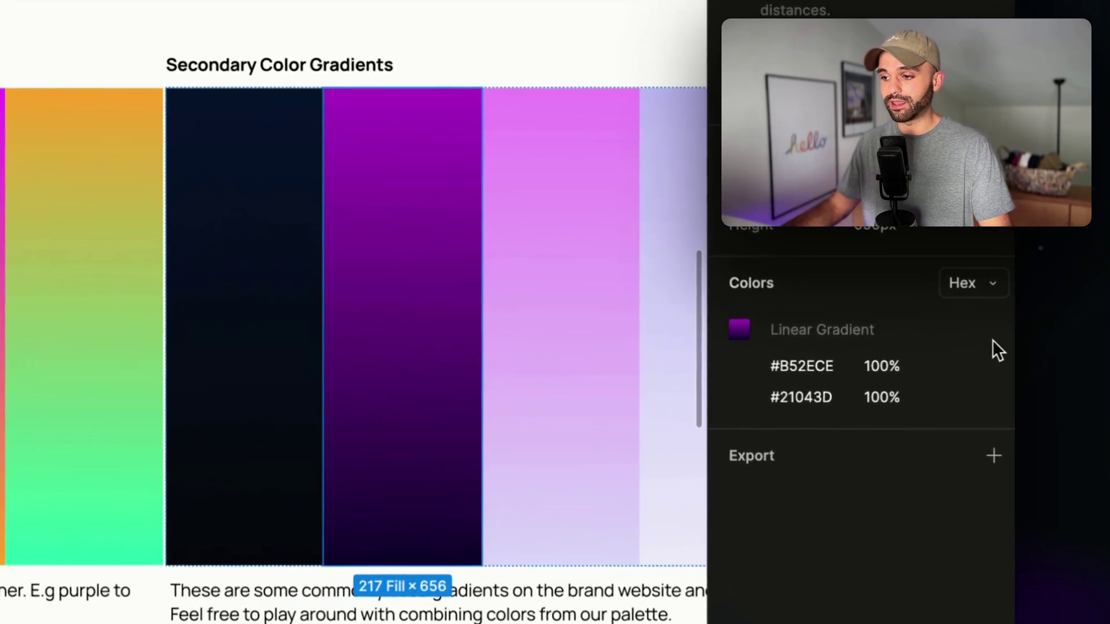
Copy the purple #B52ECE–#21043D gradient colours, then bring up Copy as code options for the navy swatch.
mouse_move(995, 333)
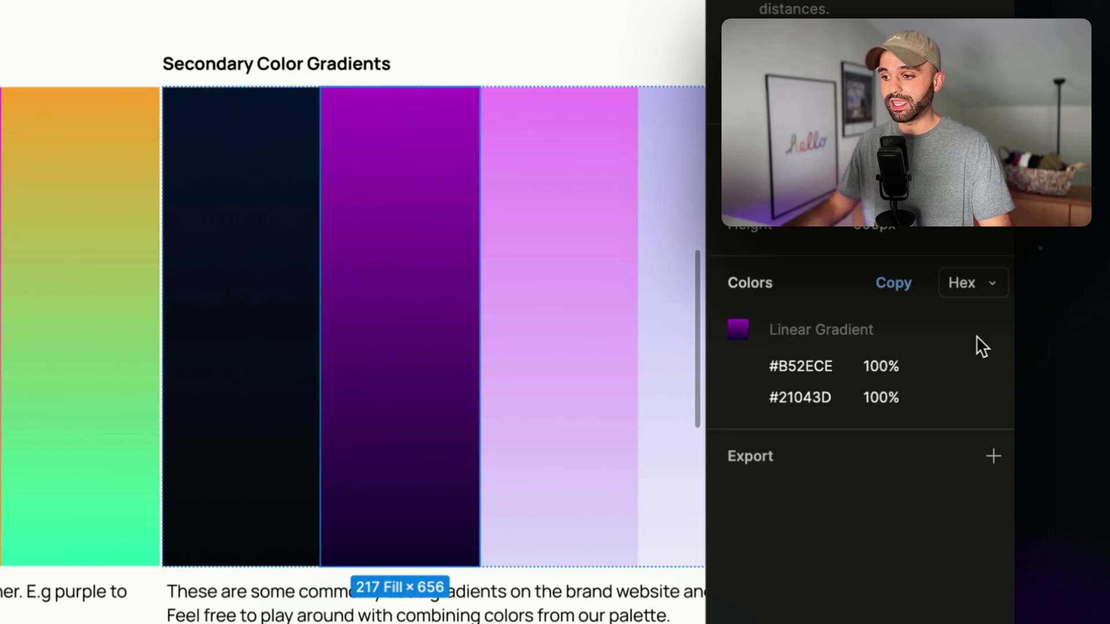
left_click(893, 282)
right_click(252, 183)
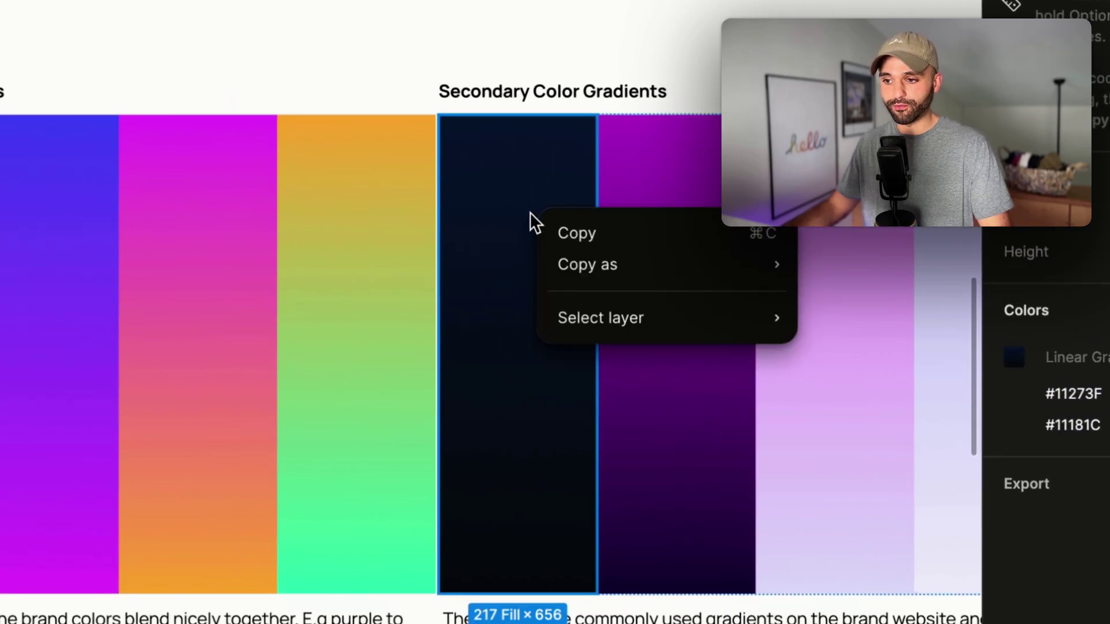
mouse_move(607, 264)
mouse_move(743, 277)
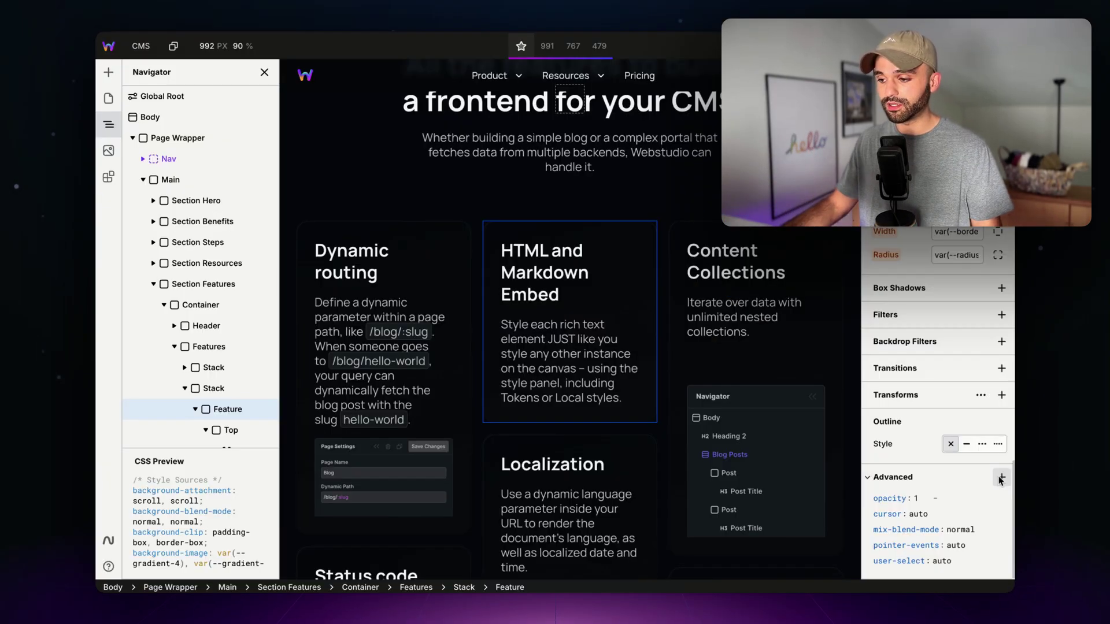
Paste the copied purple gradient CSS into the card's Advanced styles and apply it.
left_click(1001, 477)
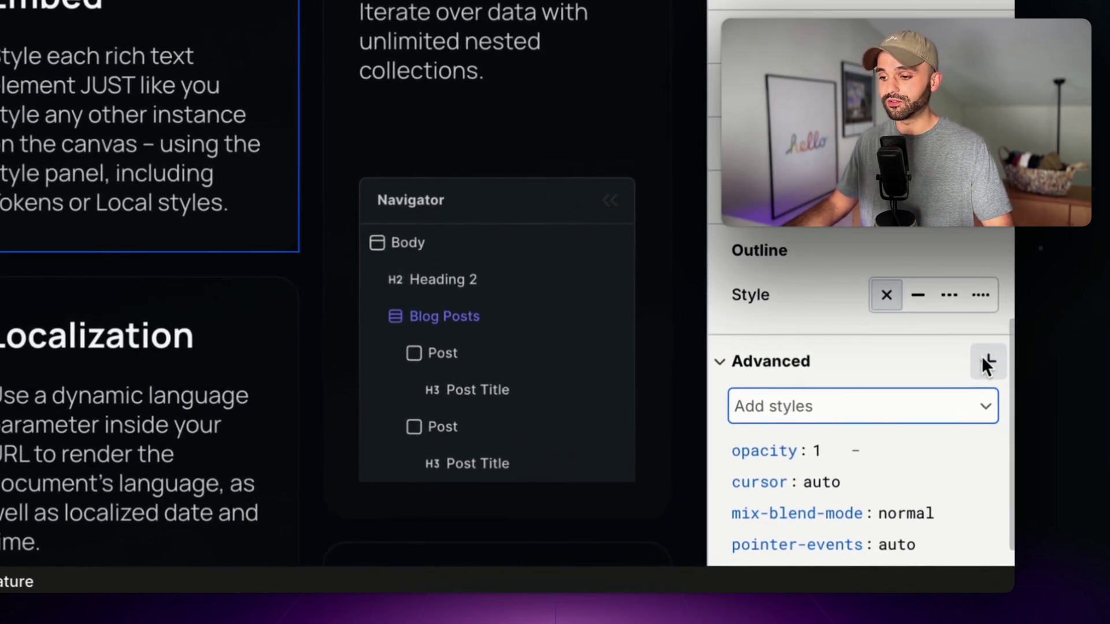
key("ctrl+v")
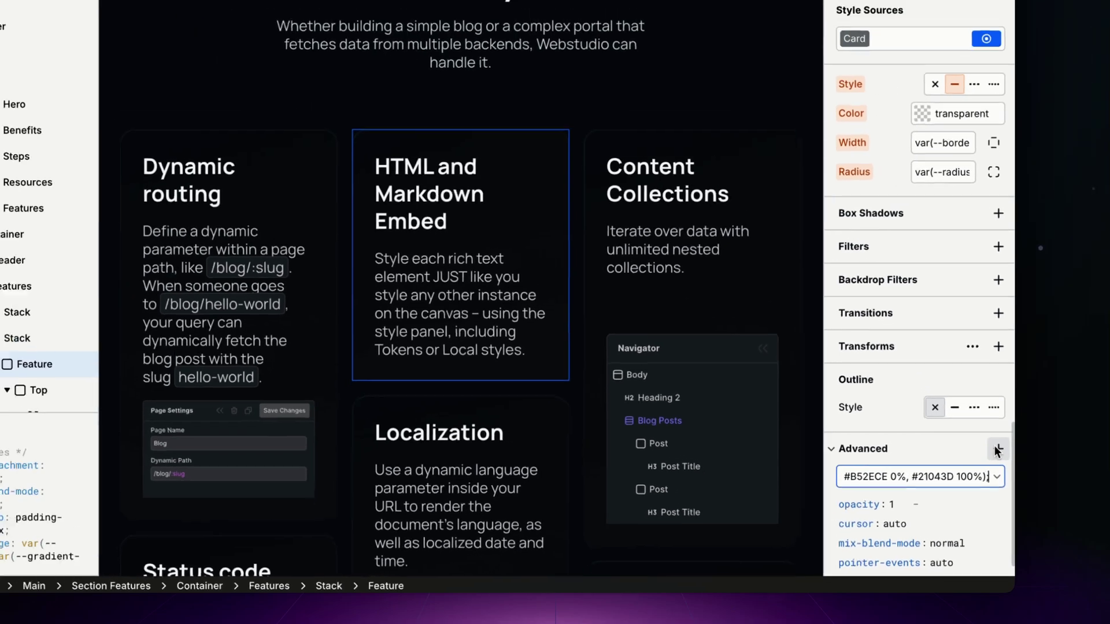
key("Return")
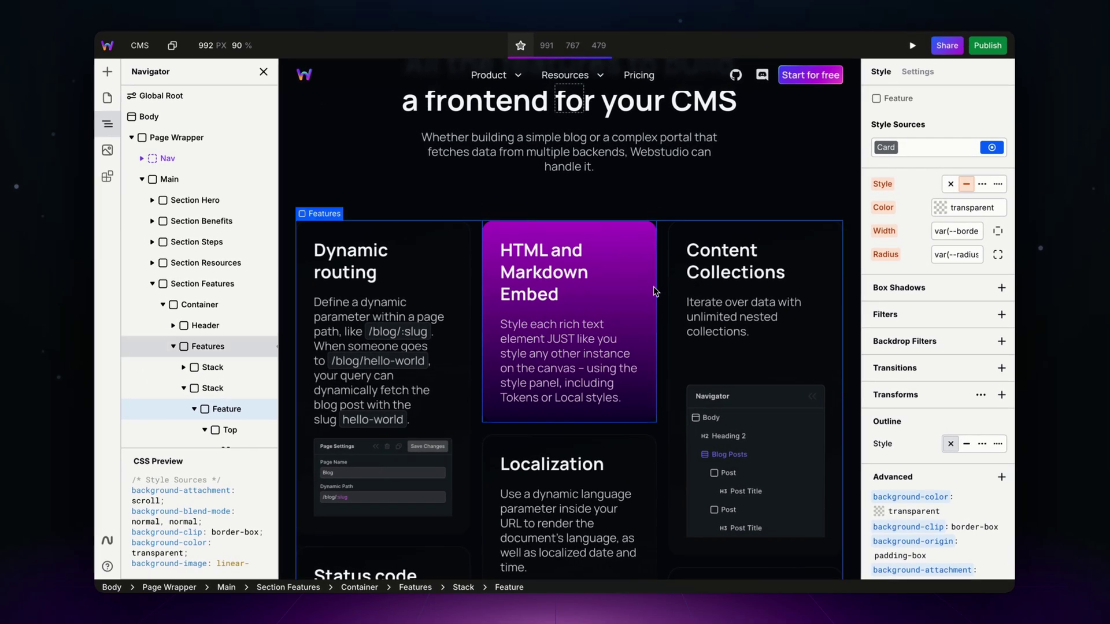
Check the card's new Linear Gradient background entry under Backgrounds.
scroll(921, 452, "up", 1)
scroll(922, 453, "up", 3)
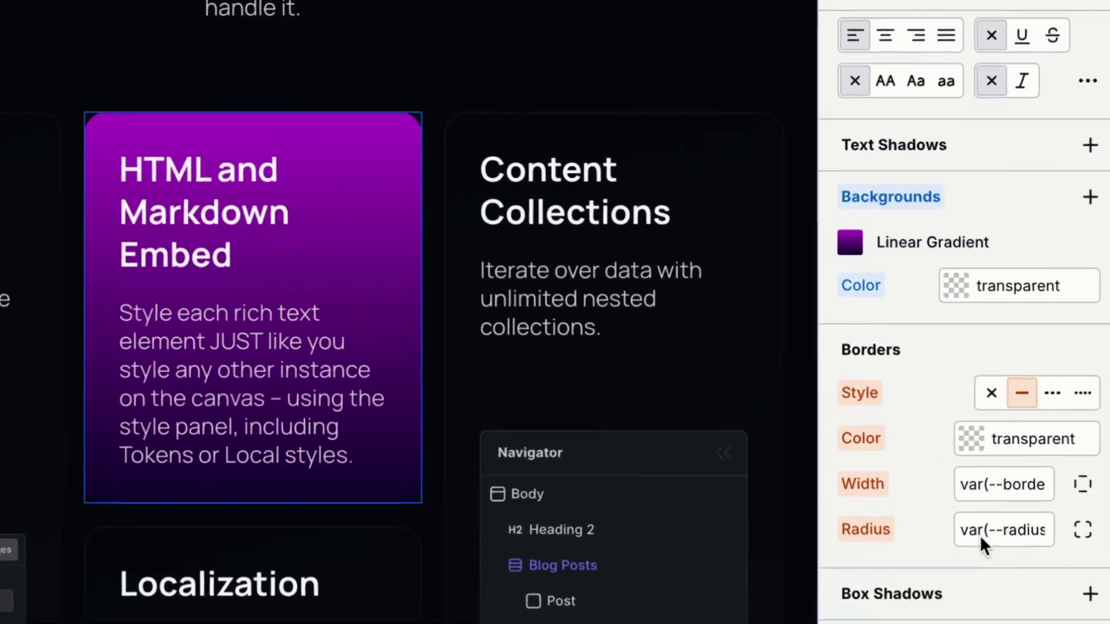
scroll(942, 440, "down", 5)
scroll(997, 552, "up", 5)
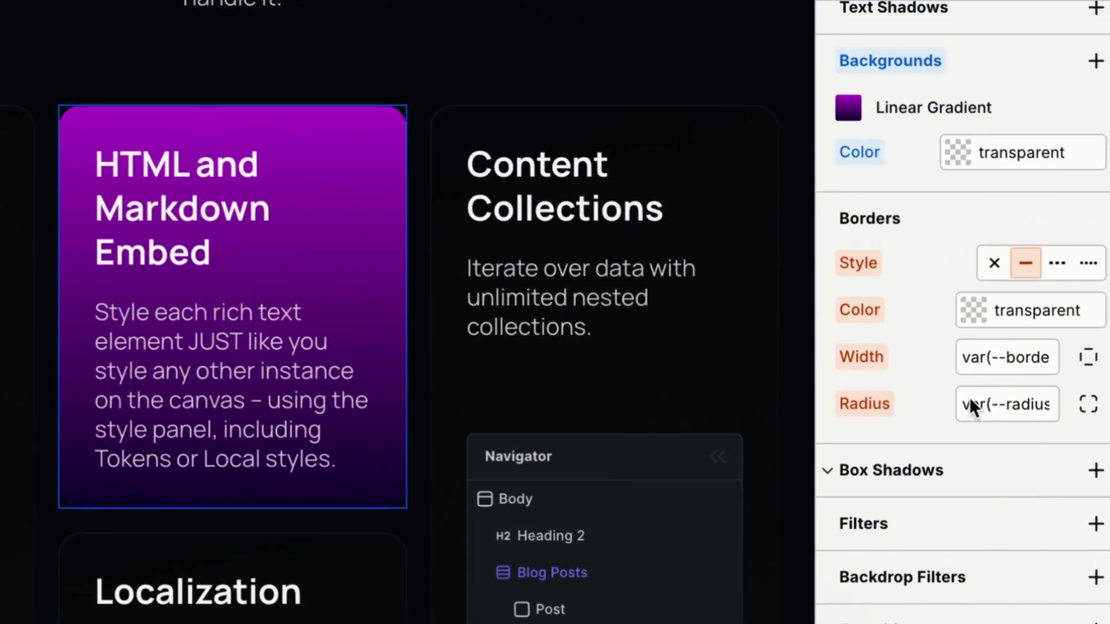
left_click(881, 91)
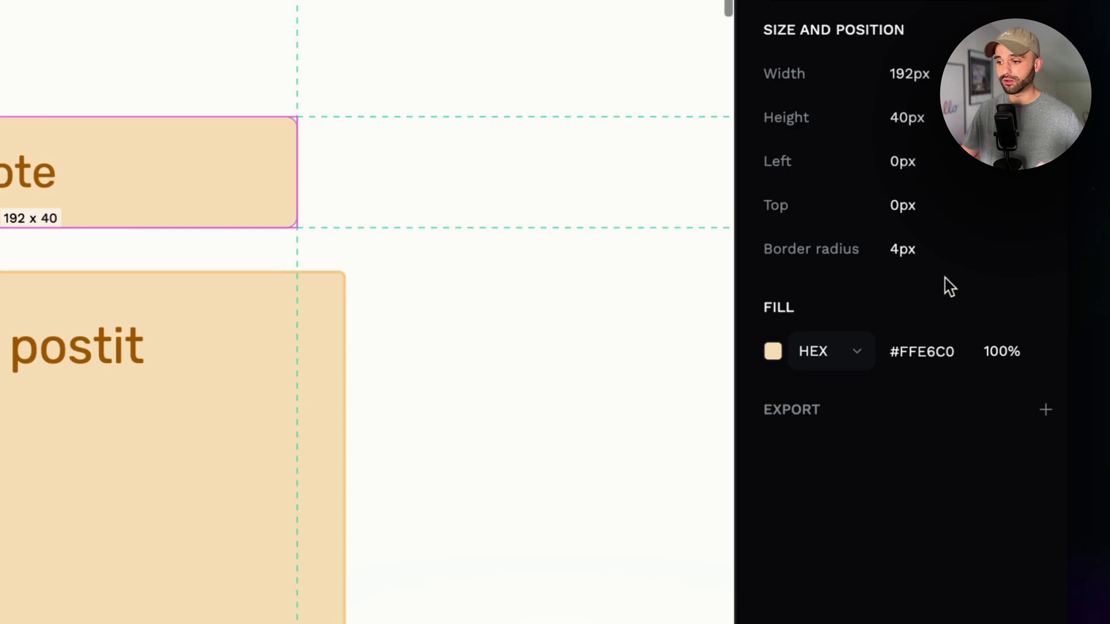
Show Rect-28's generated CSS in the Code tab and select its height and border-radius lines.
mouse_move(987, 340)
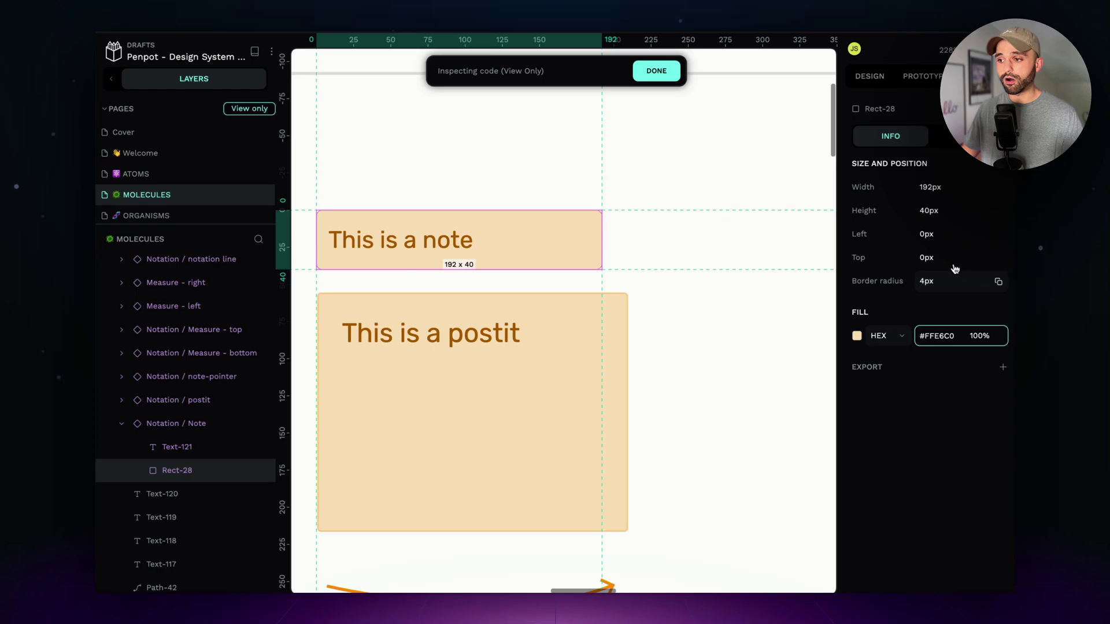
left_click(973, 137)
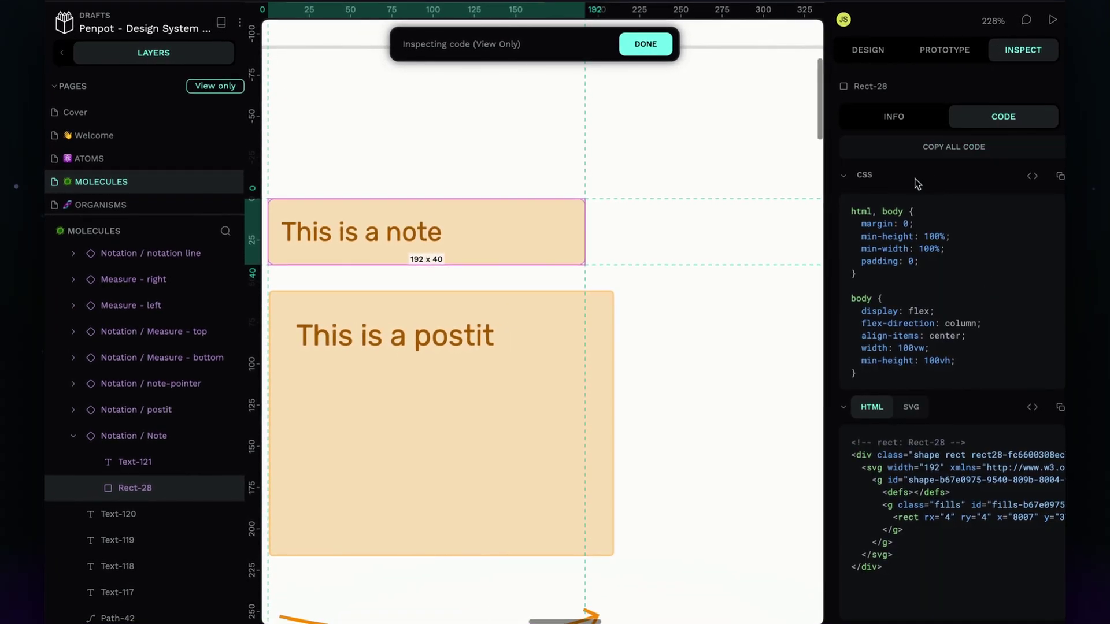
scroll(948, 267, "down", 5)
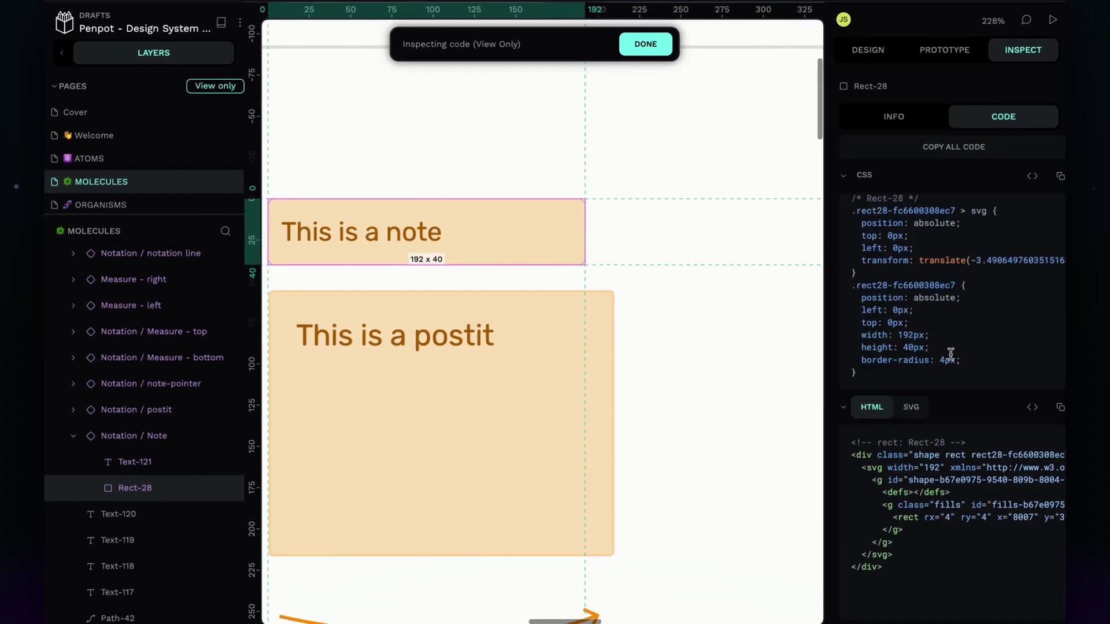
left_click_drag(980, 373, 921, 359)
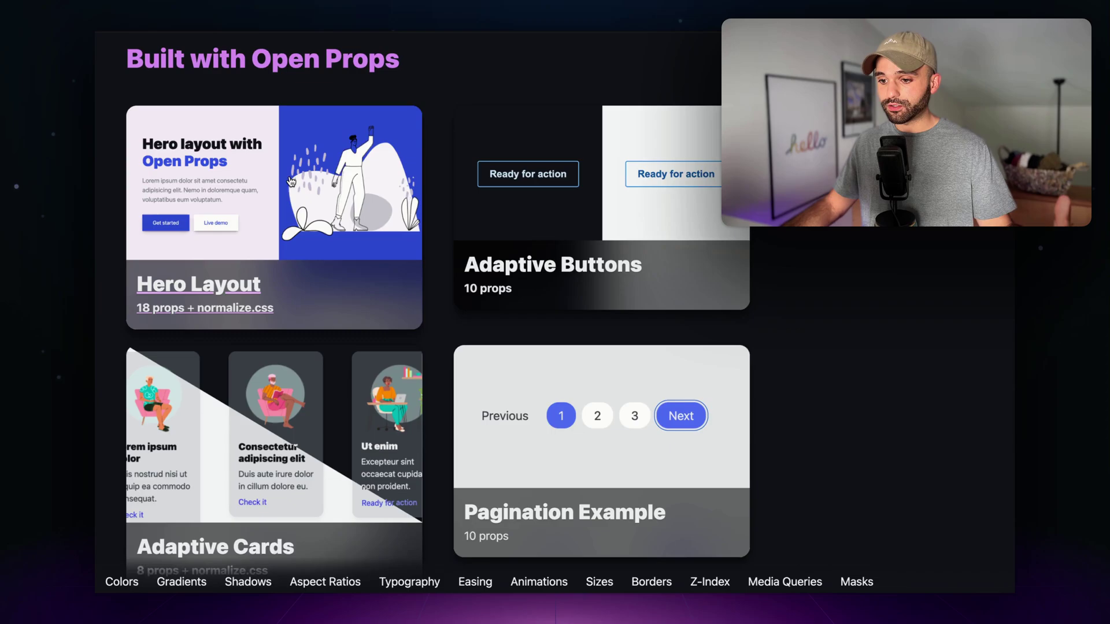
scroll(300, 179, "down", 10)
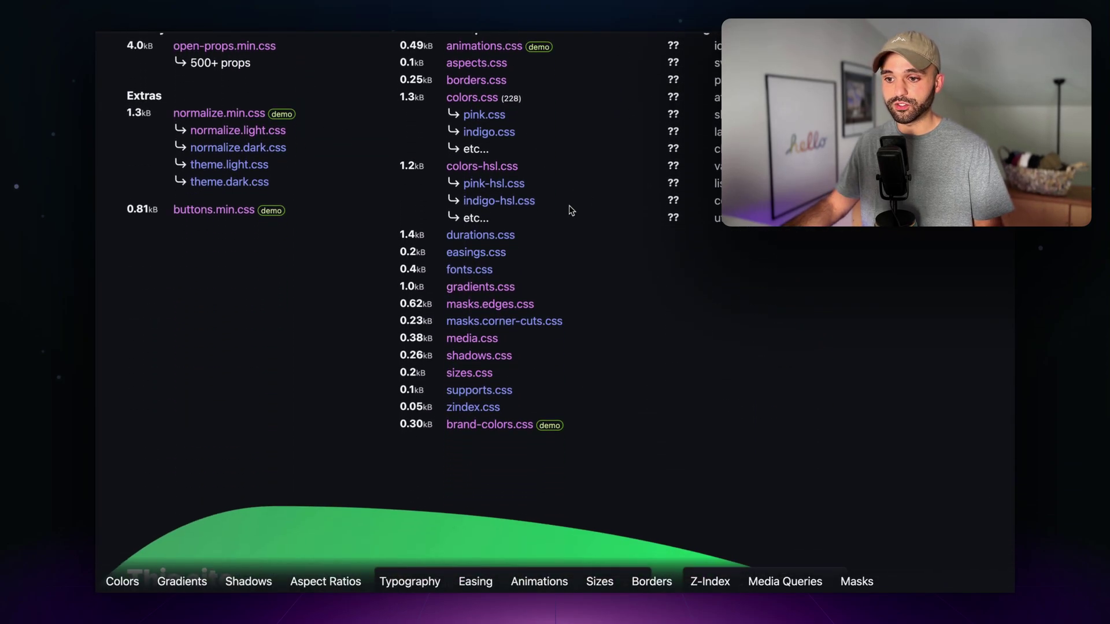
Open Open Props' props.gradients.css on GitHub and copy lines 2–71 of gradient and noise variables.
left_click(502, 293)
scroll(506, 271, "down", 2)
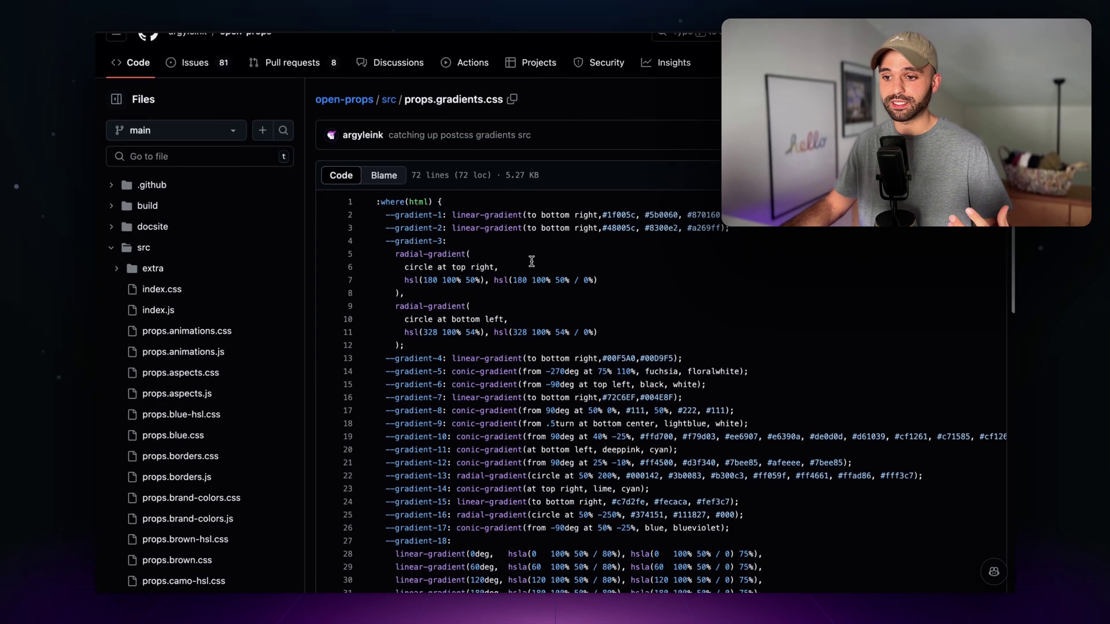
scroll(494, 405, "down", 2)
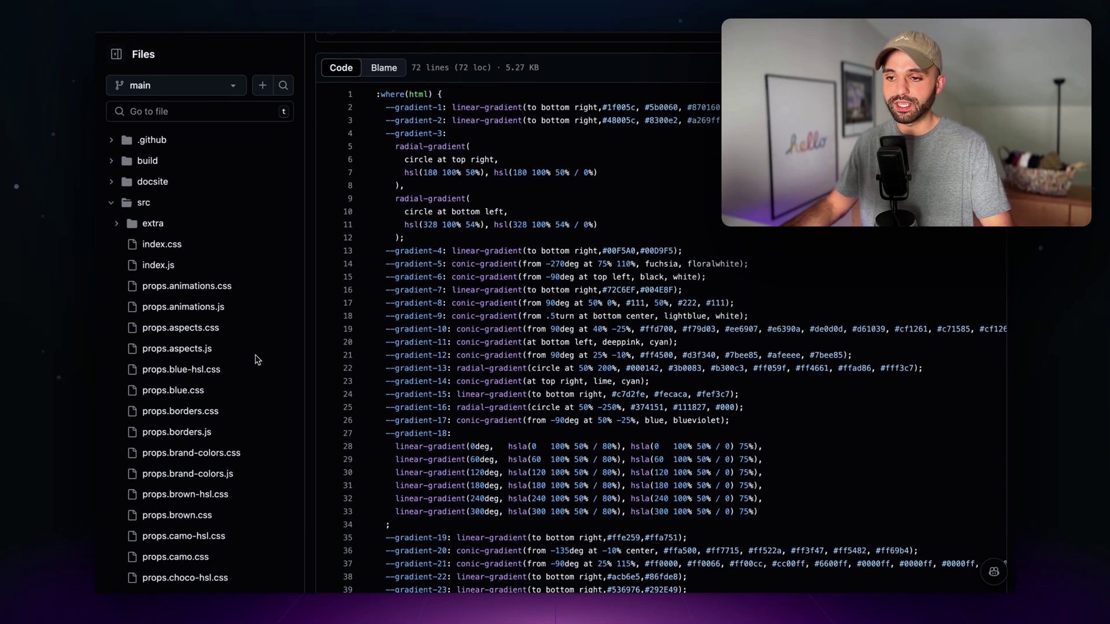
scroll(398, 173, "up", 2)
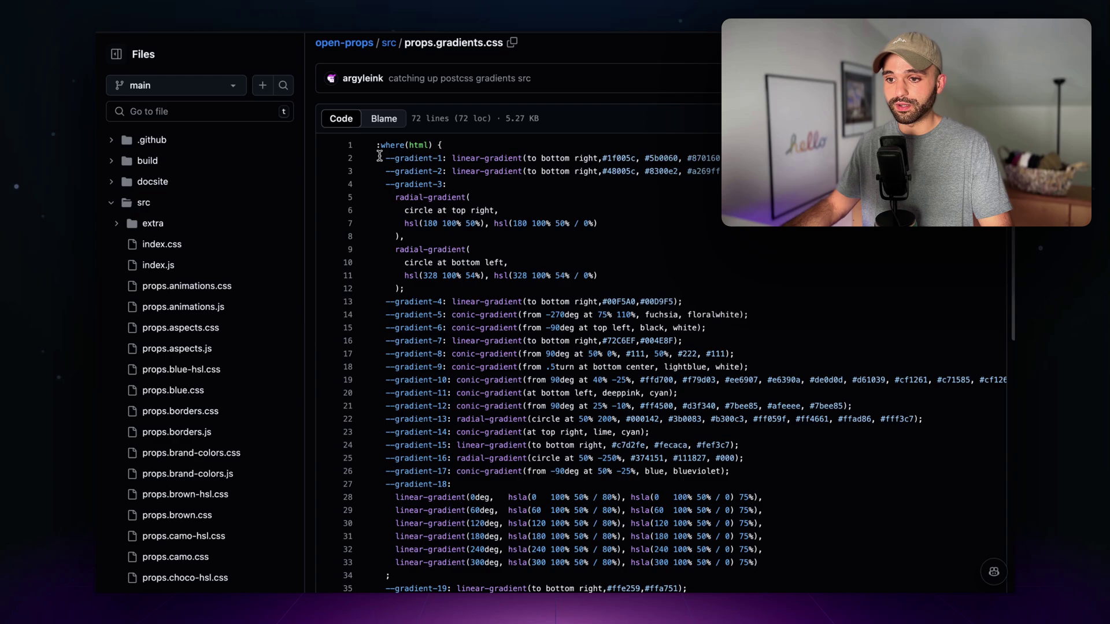
left_click_drag(379, 156, 651, 530)
scroll(636, 251, "down", 9)
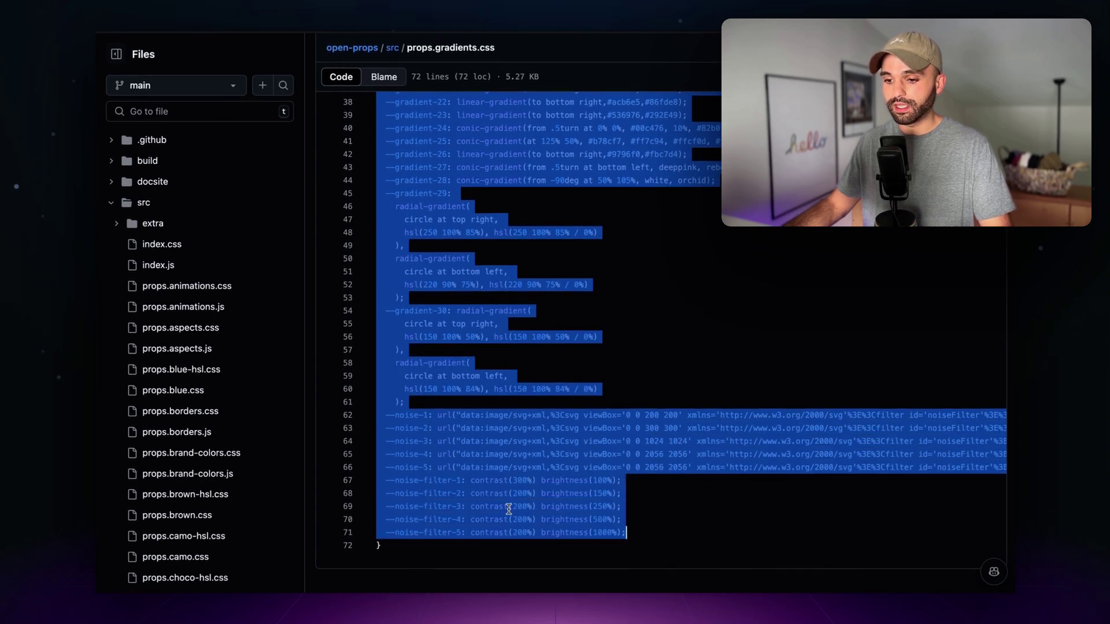
key("super+Tab")
key("super+Tab")
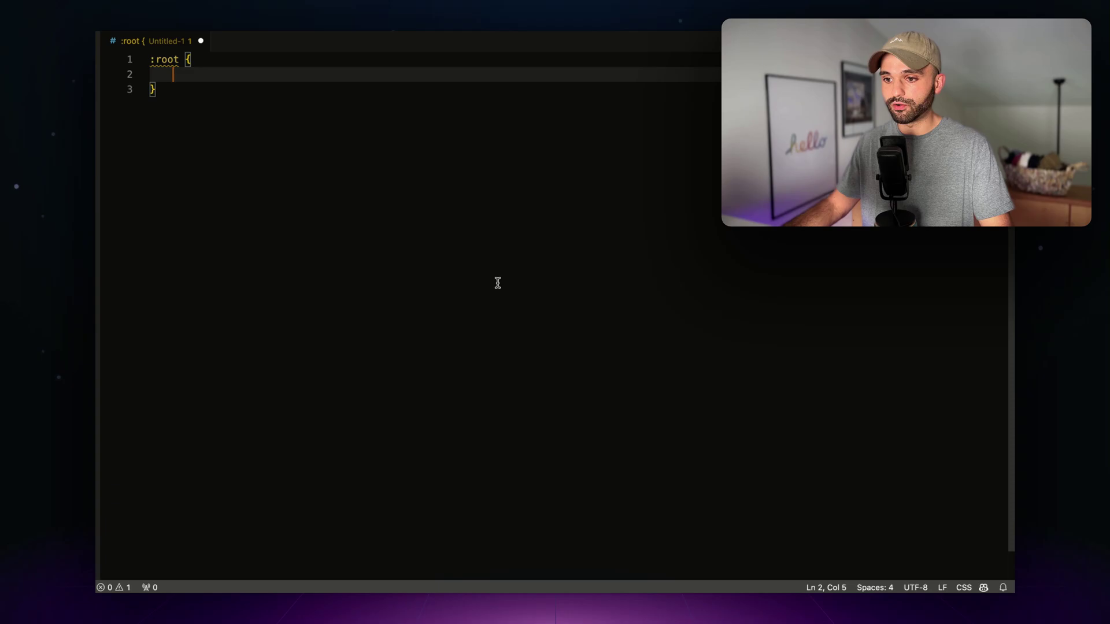
Paste the Open Props gradient variables into :root and grab the dark gradient CSS from Figma.
key("super+v")
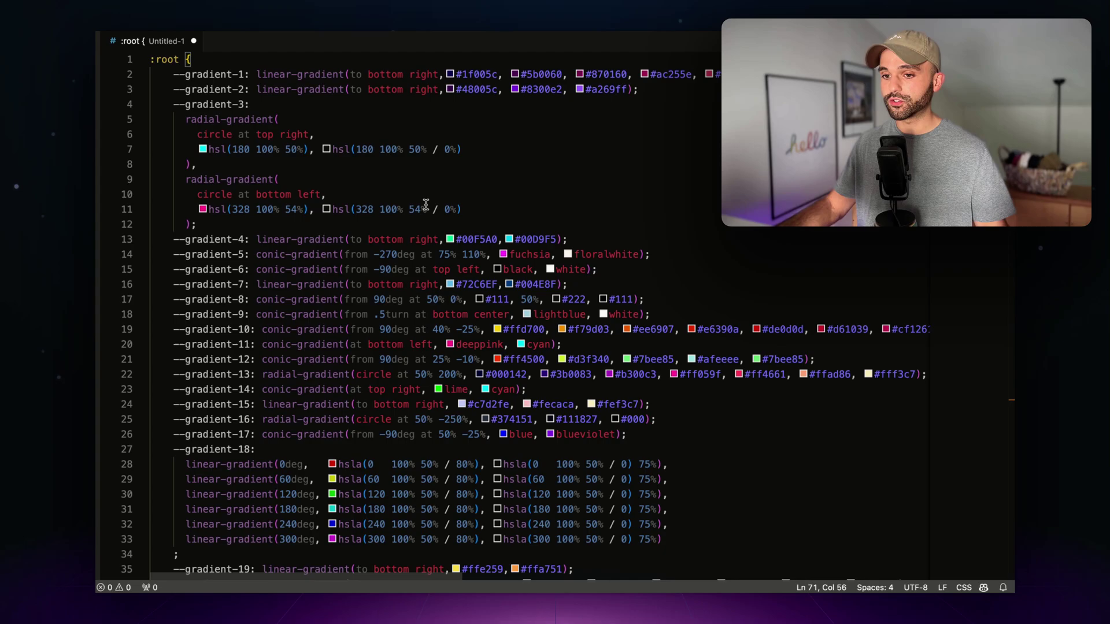
key("super+Tab")
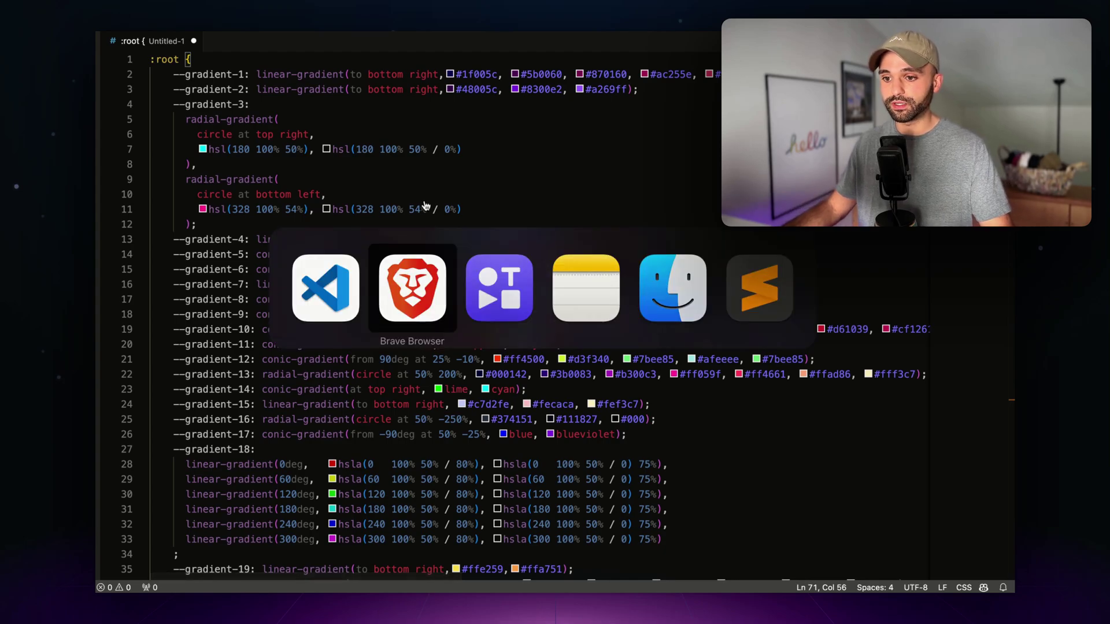
key("super+Tab")
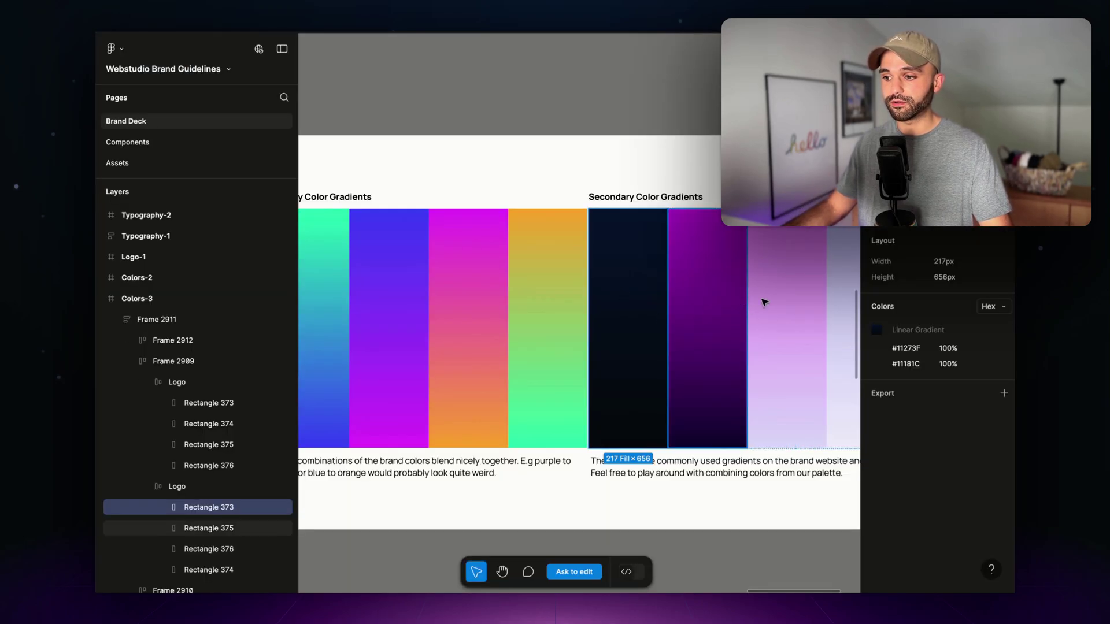
key("super+Tab")
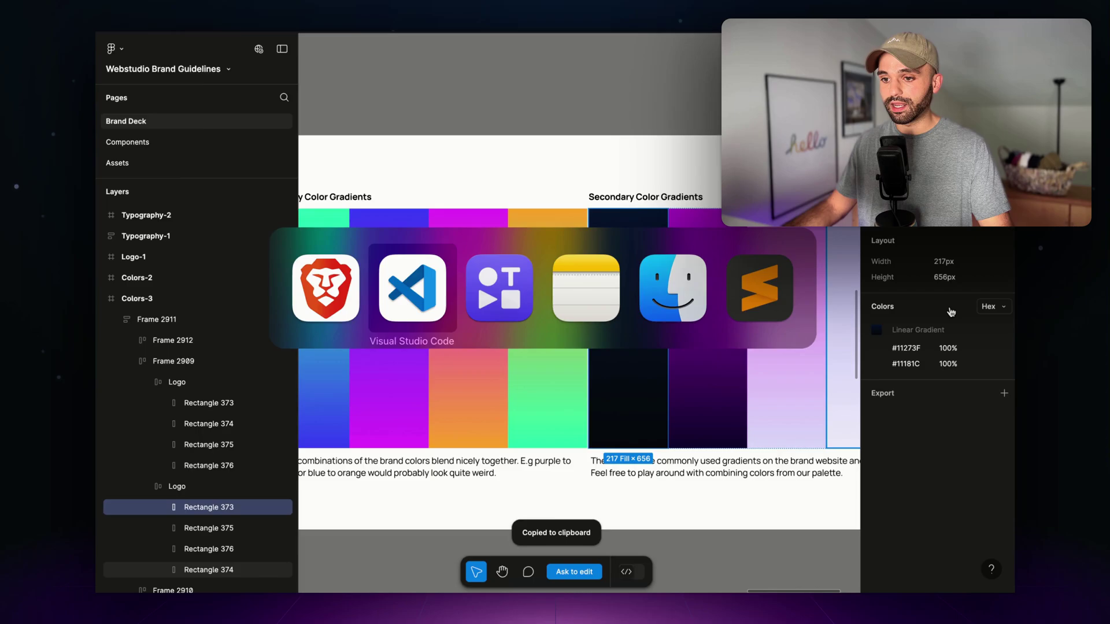
Replace --gradient-1's value with the 180deg #11273F to #11181C gradient, then select lines 2–3.
left_click_drag(259, 73, 752, 74)
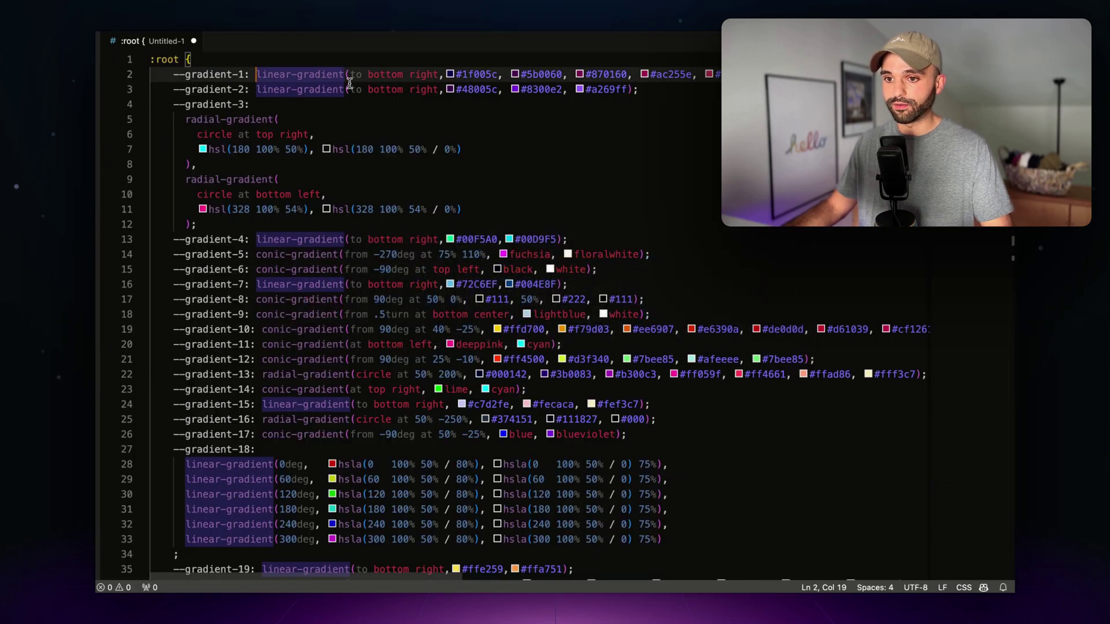
key("super+v")
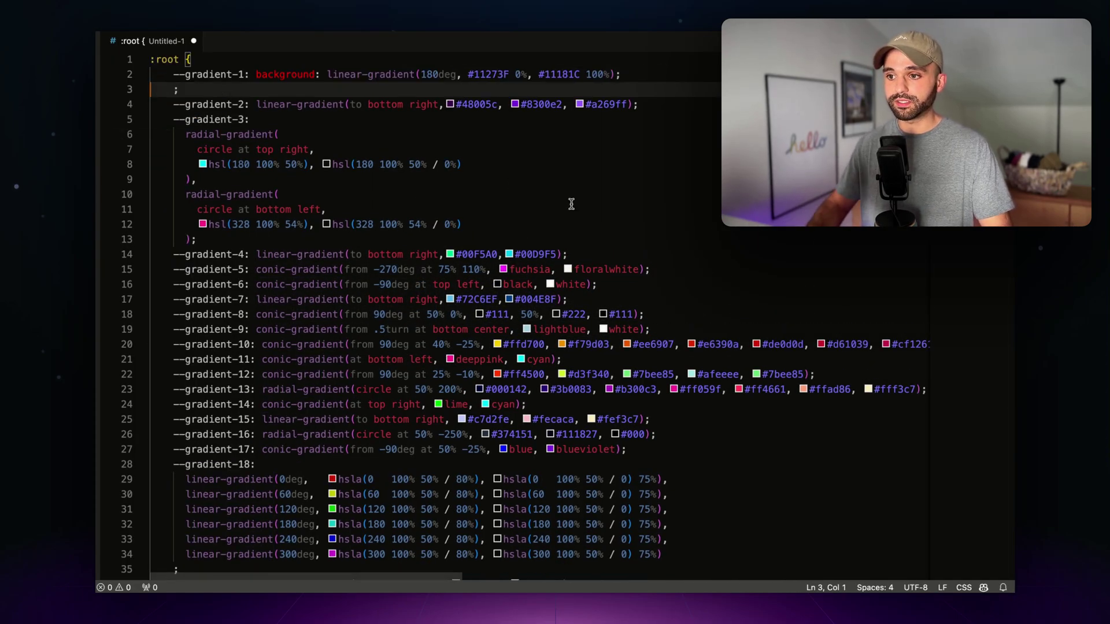
left_click(500, 192)
left_click(176, 87)
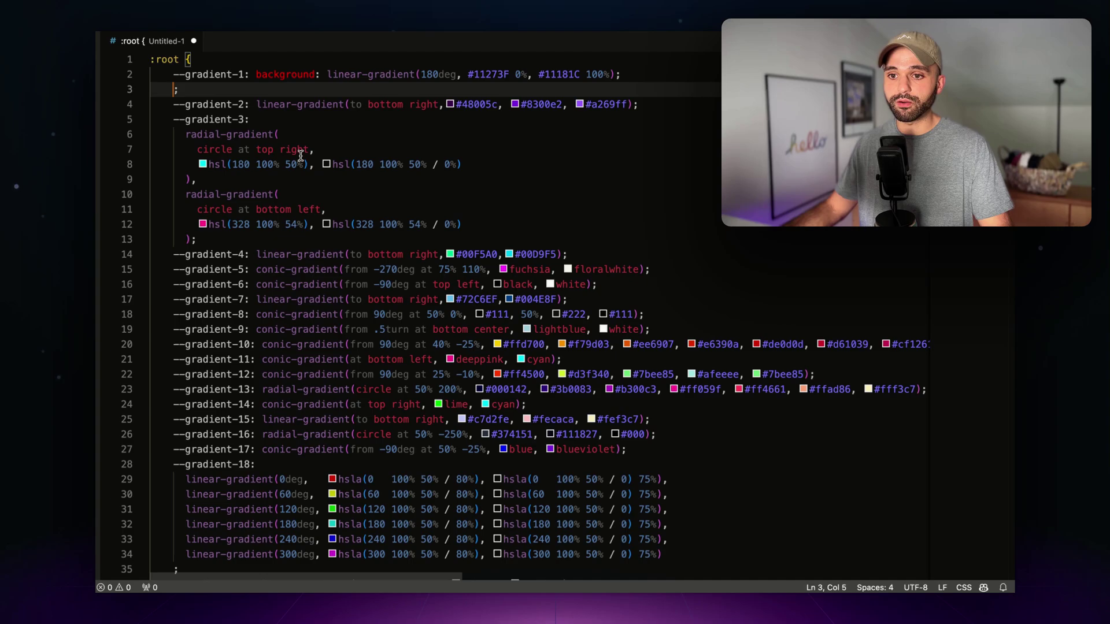
key("BackSpace")
key("BackSpace")
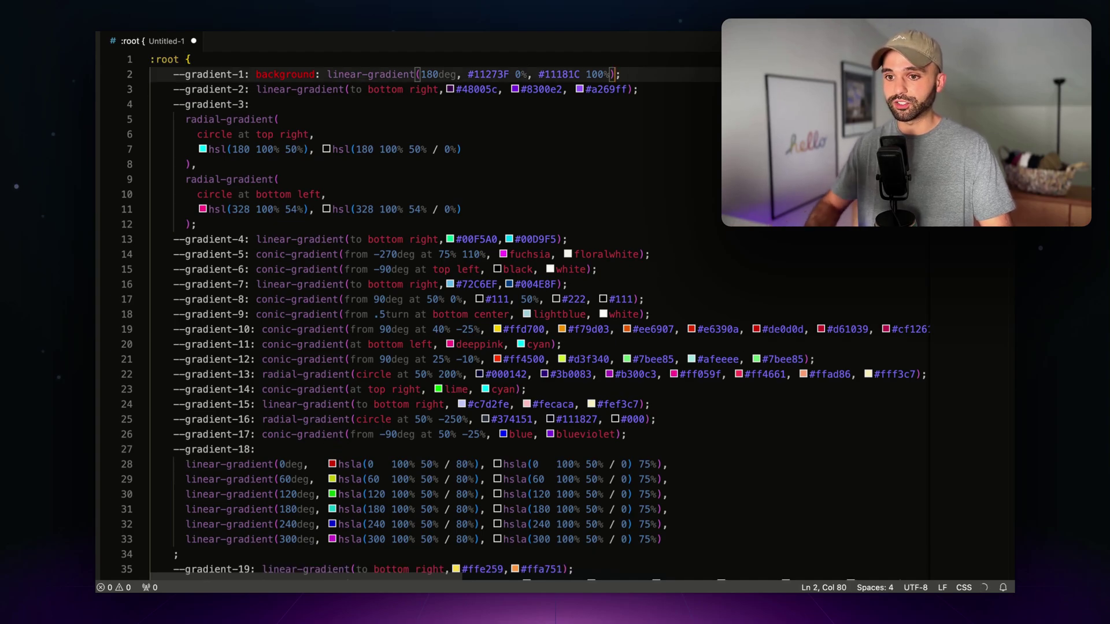
key("Down")
key("shift+Up")
key("shift+Home")
key("shift+Home")
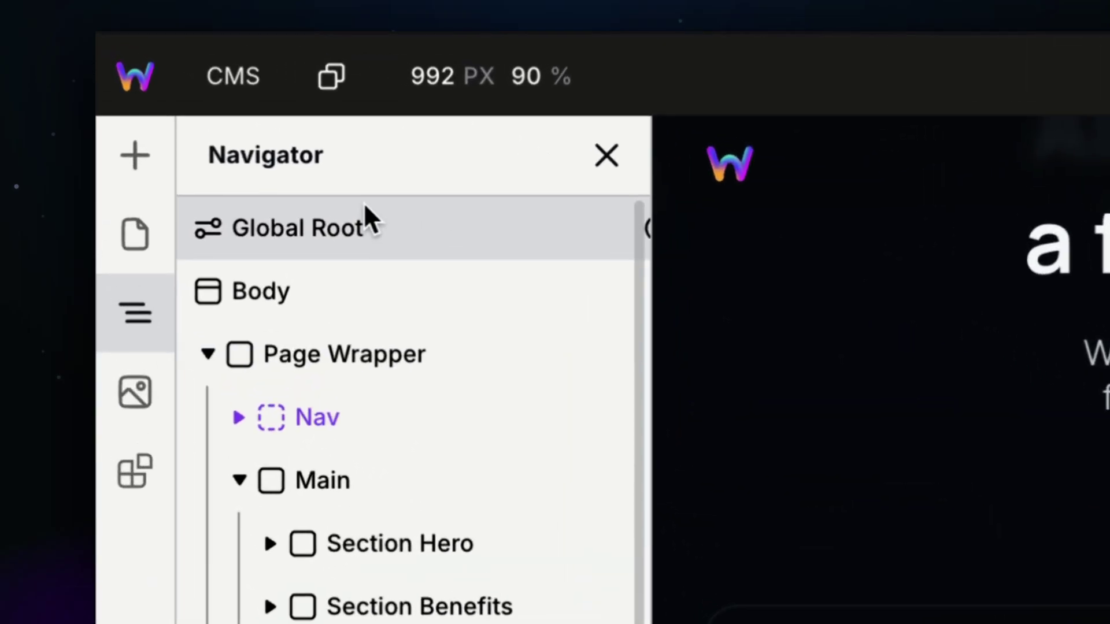
Paste the copied --gradient custom properties into Global Root's Advanced styles.
left_click(364, 227)
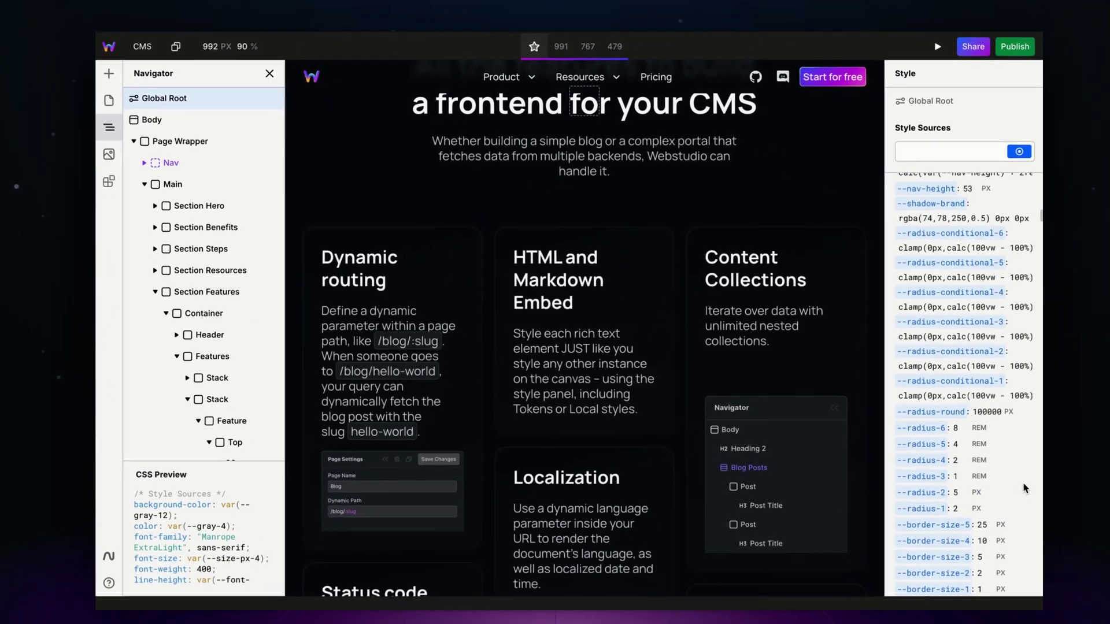
left_click(1000, 354)
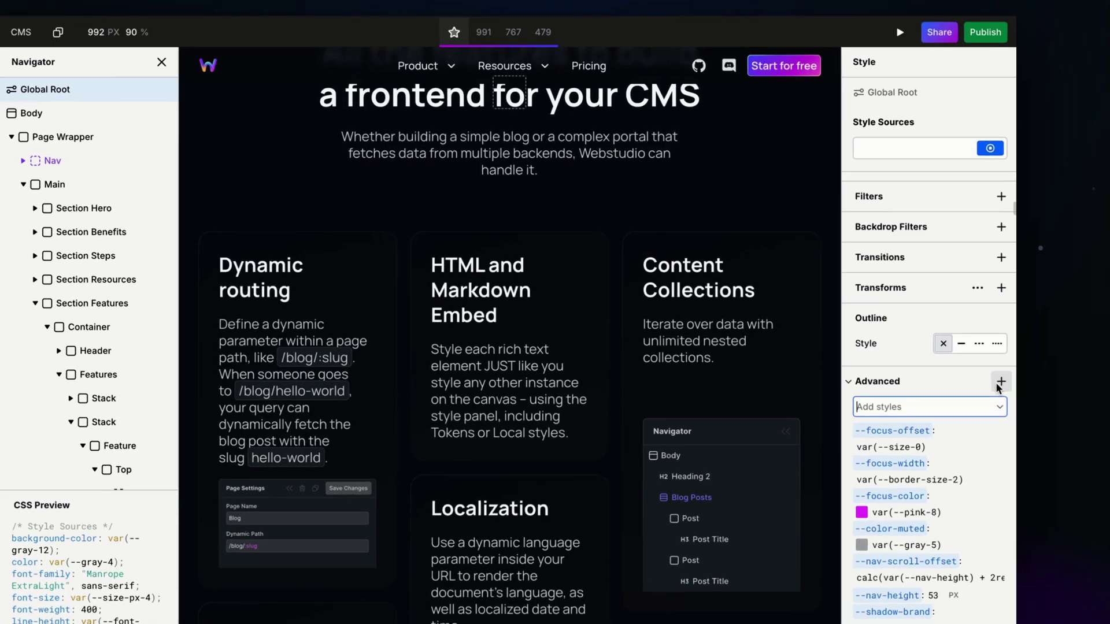
key("ctrl+v")
key("Return")
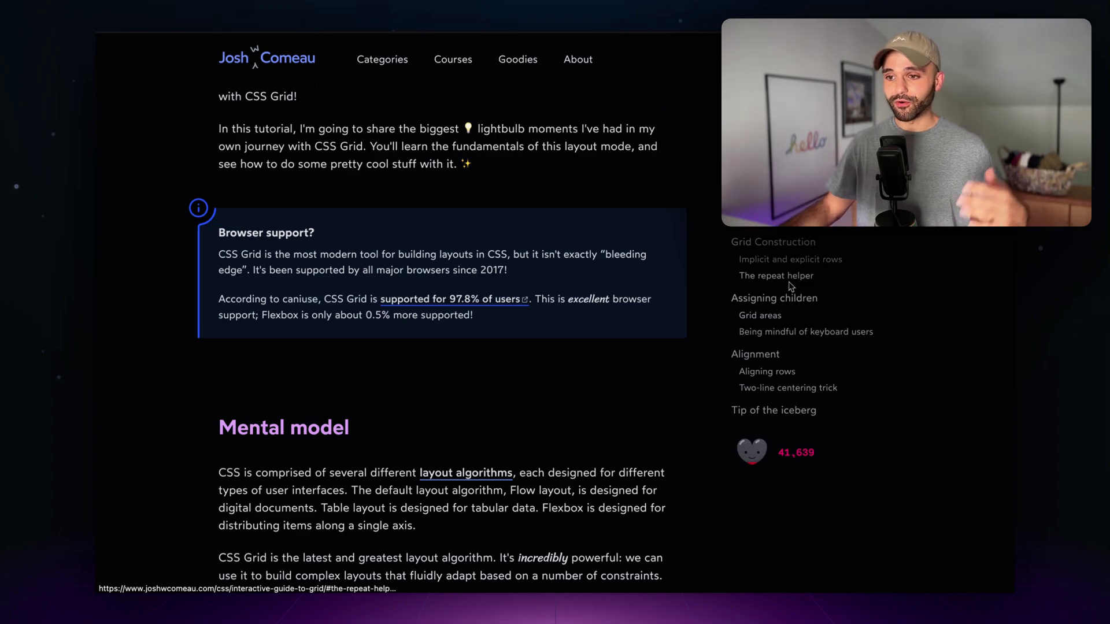
Inspect the Mental model heading and select its .hrk0sy8 declarations from font-size to scroll-margin-top.
scroll(628, 271, "down", 5)
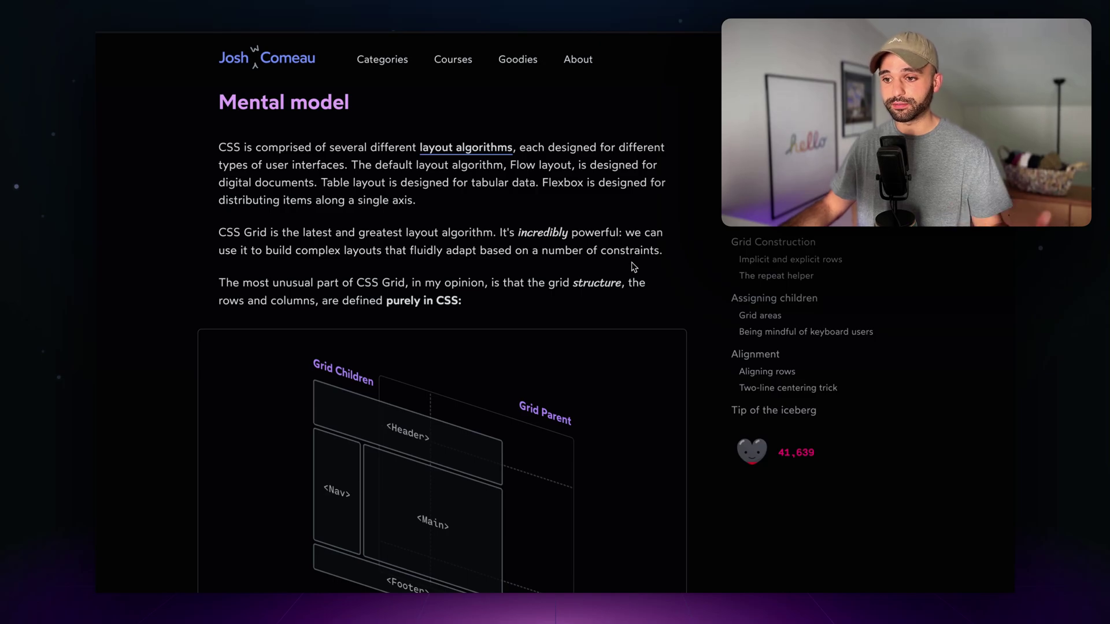
key("super+shift+c")
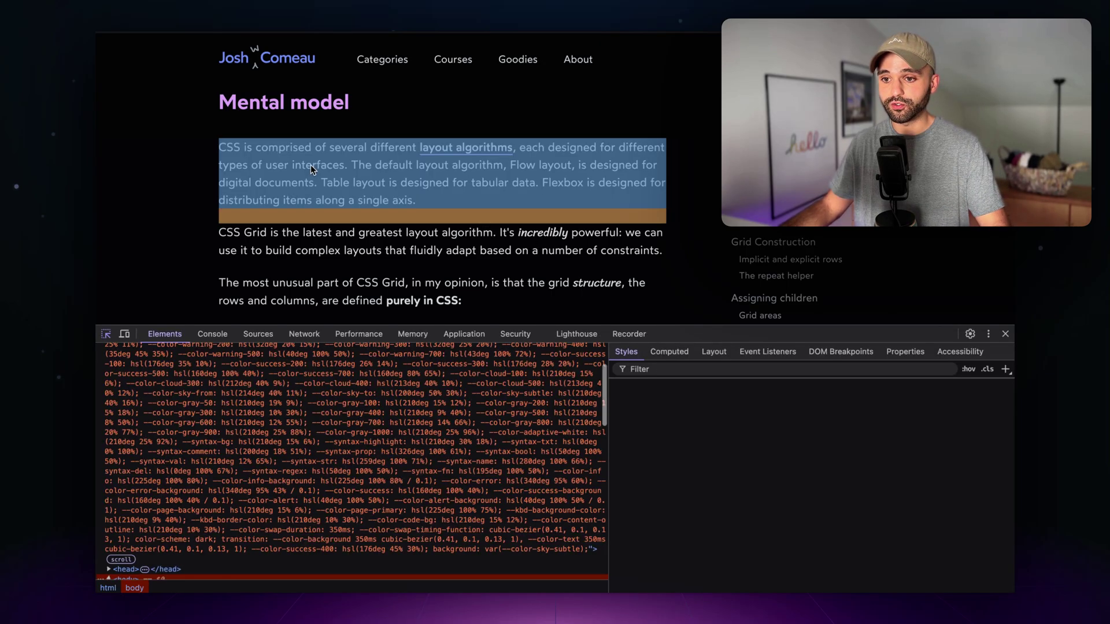
left_click(311, 167)
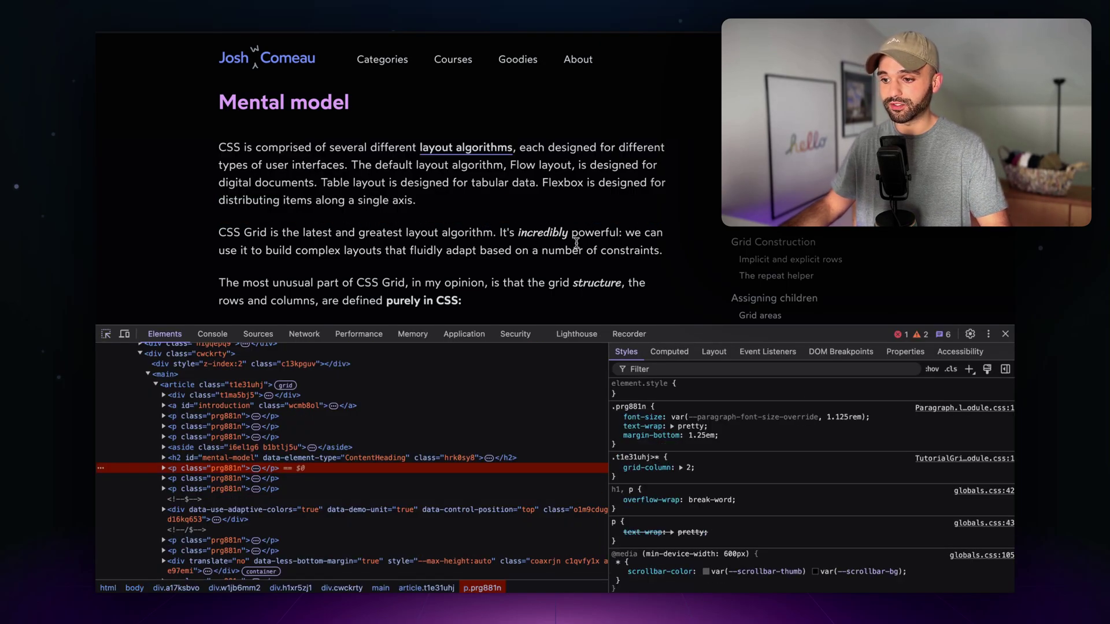
key("super+shift+c")
scroll(404, 202, "up", 2)
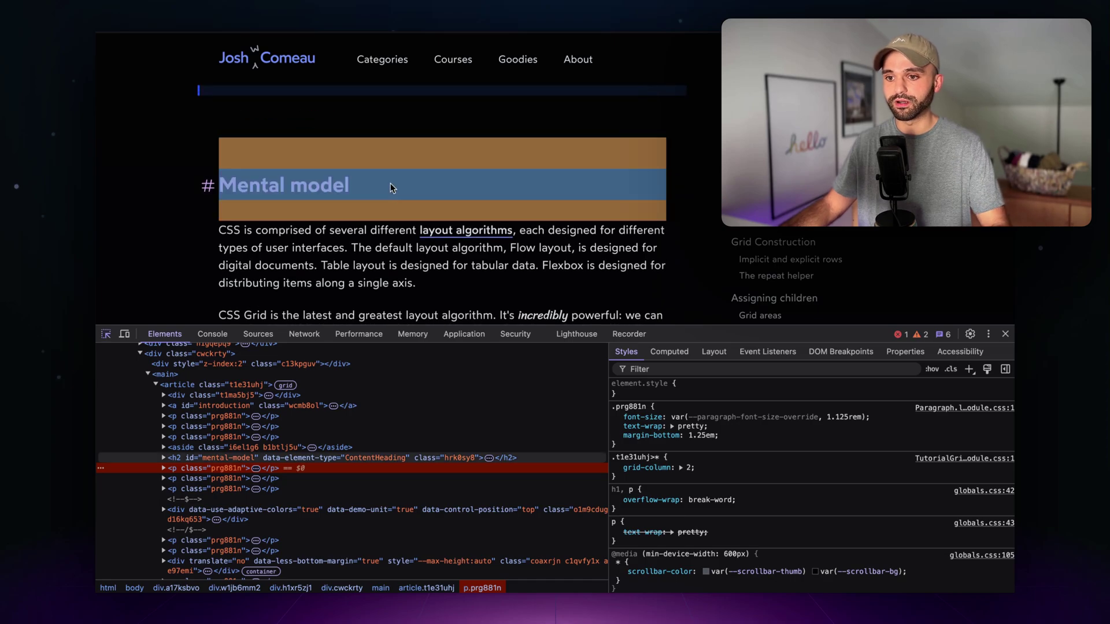
left_click(391, 186)
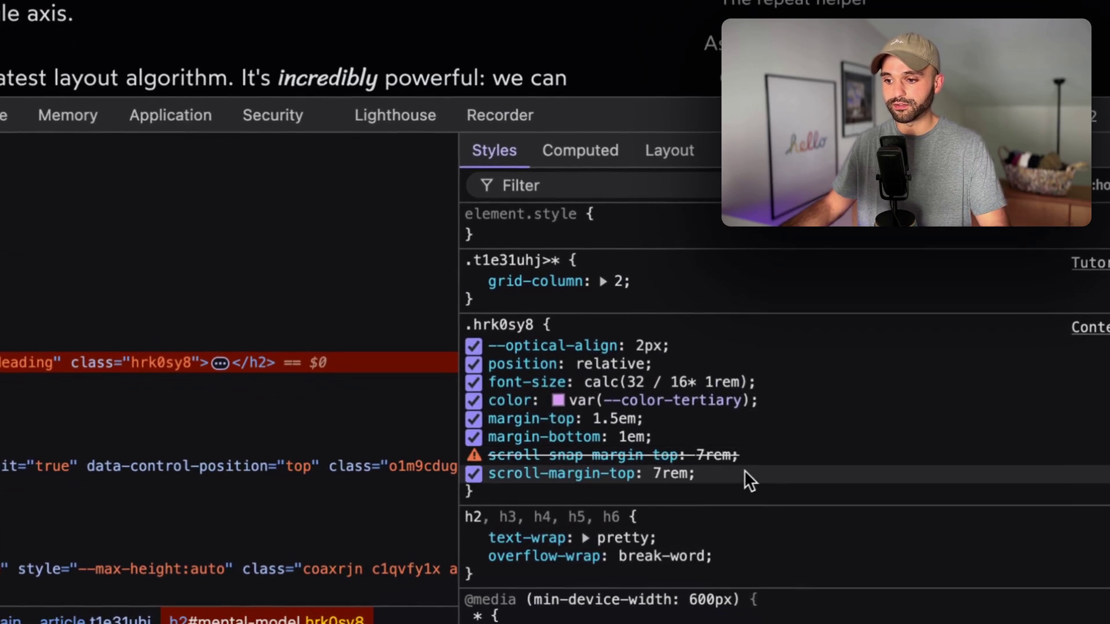
triple_click(671, 467)
left_click_drag(671, 460, 482, 386)
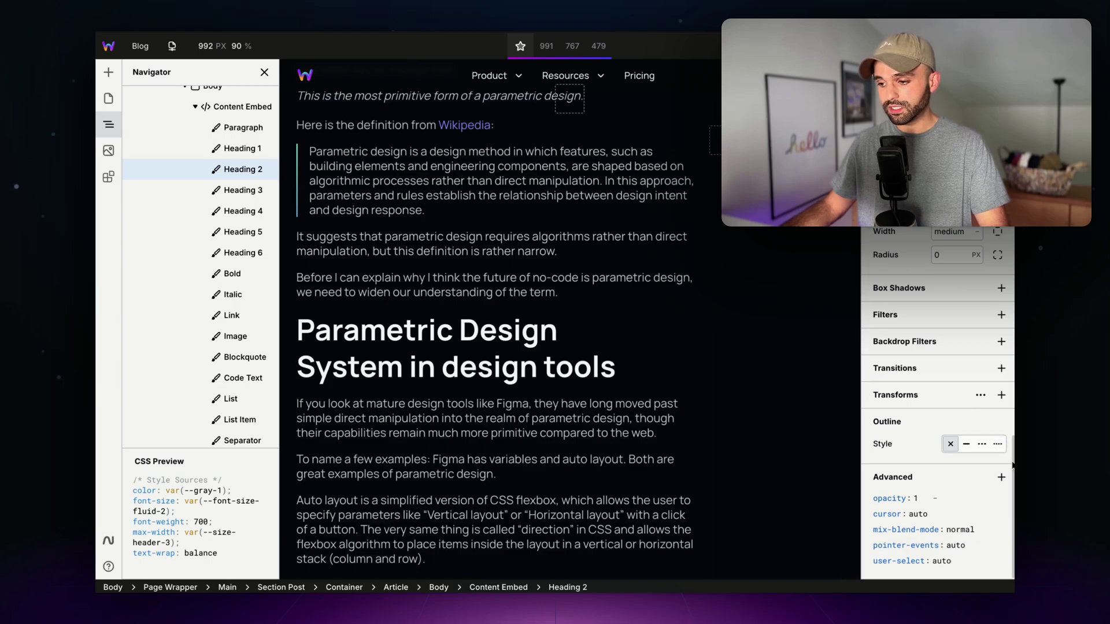
Apply the pasted DevTools CSS to Heading 2: var(--color-tertiary), calc(32/16*1rem) size, 7rem scroll-margin-top.
key("Return")
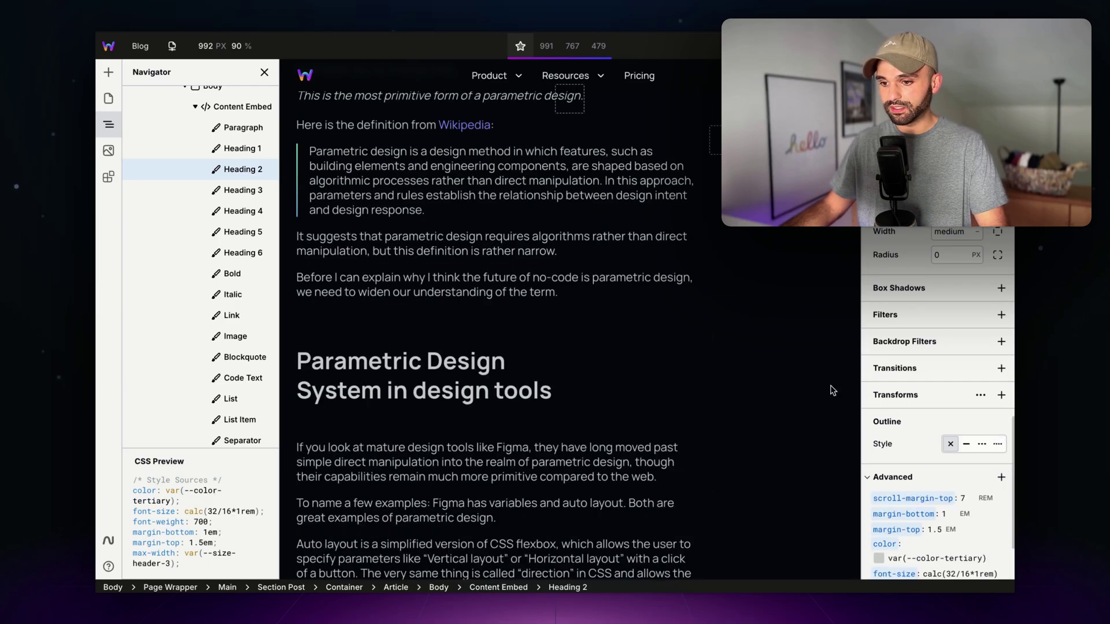
scroll(833, 391, "down", 3)
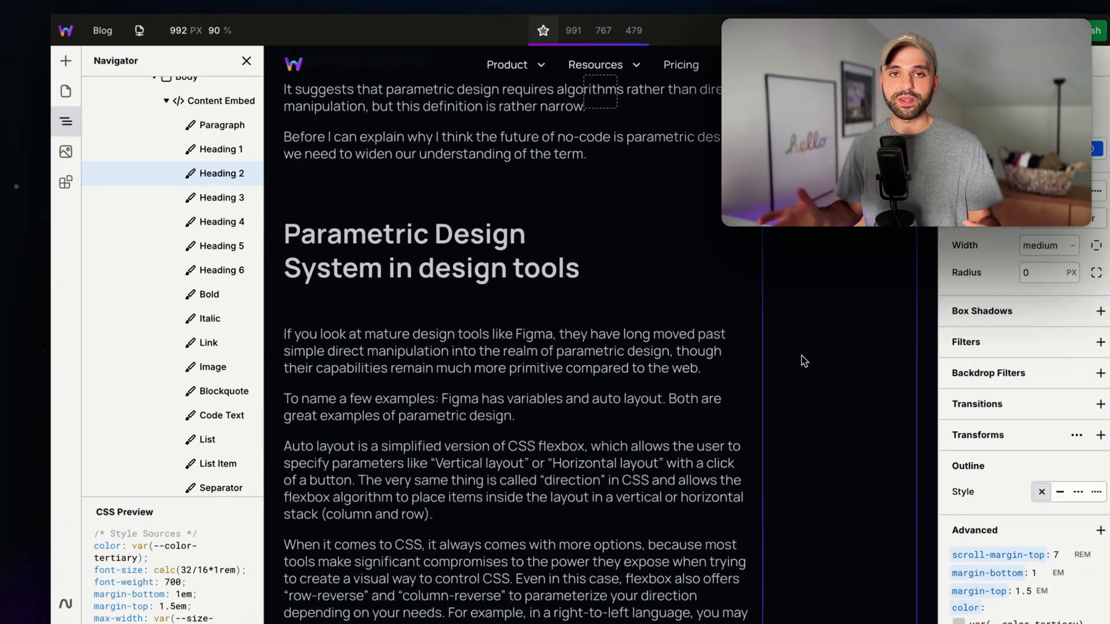